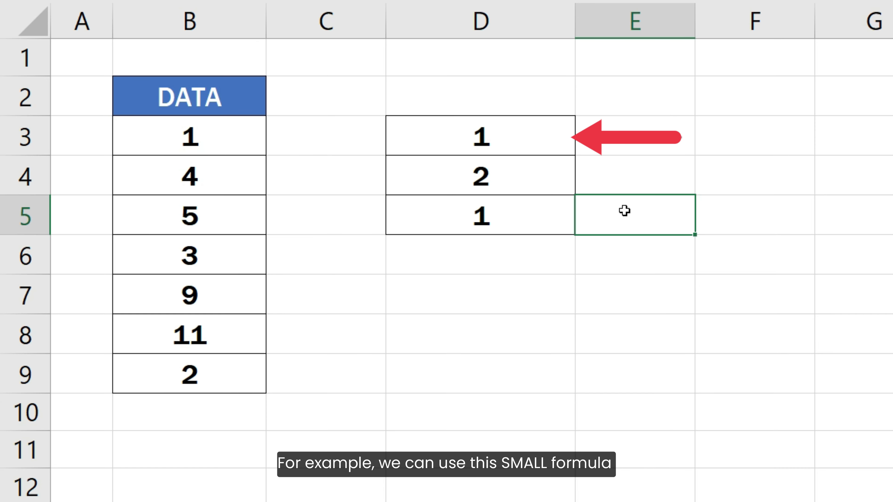
Inspect the SMALL formulas in cells D3 and D4, leaving both unchanged
click(560, 148)
double_click(548, 140)
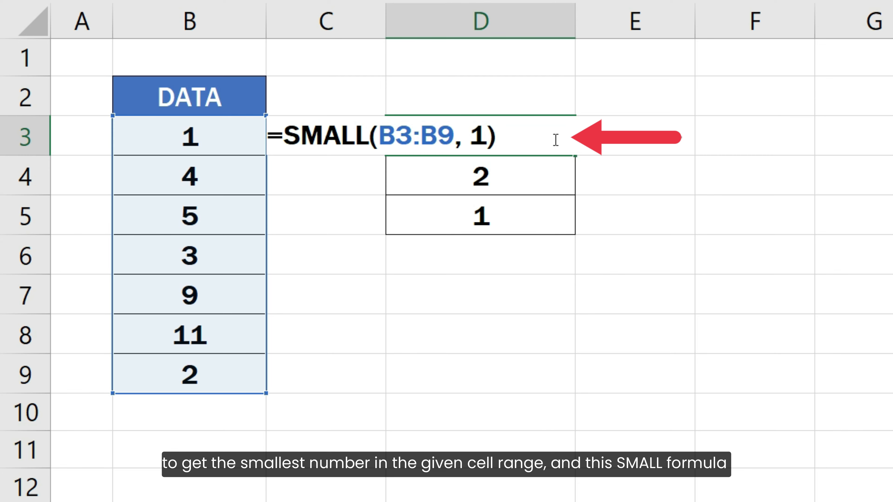
key(Return)
key(F2)
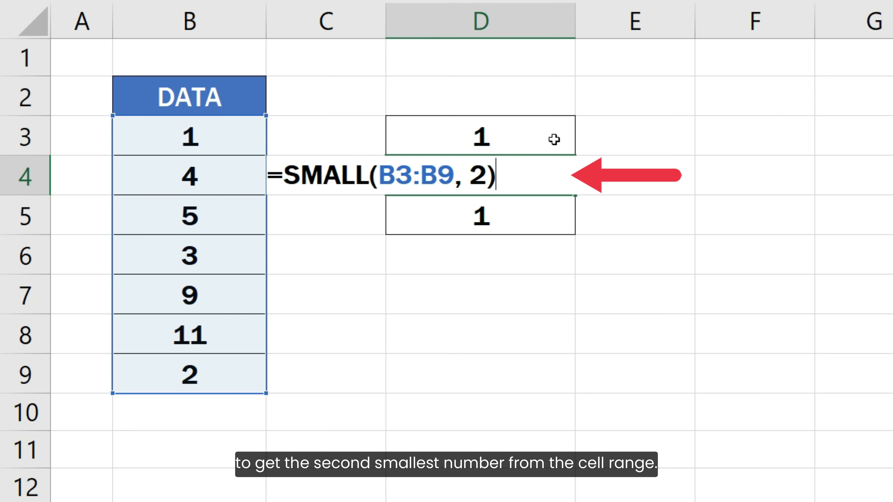
key(Return)
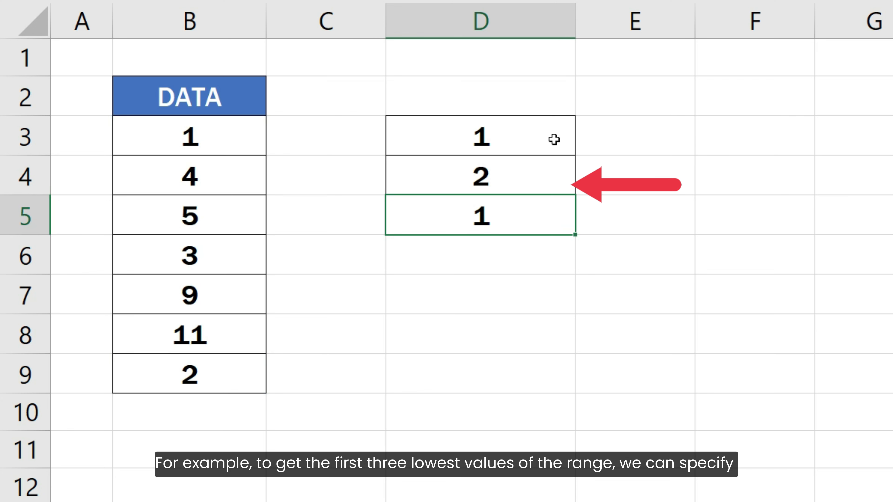
Open the SMALL formula in D5 and evaluate its expression in place to examine the array it returns
key(F2)
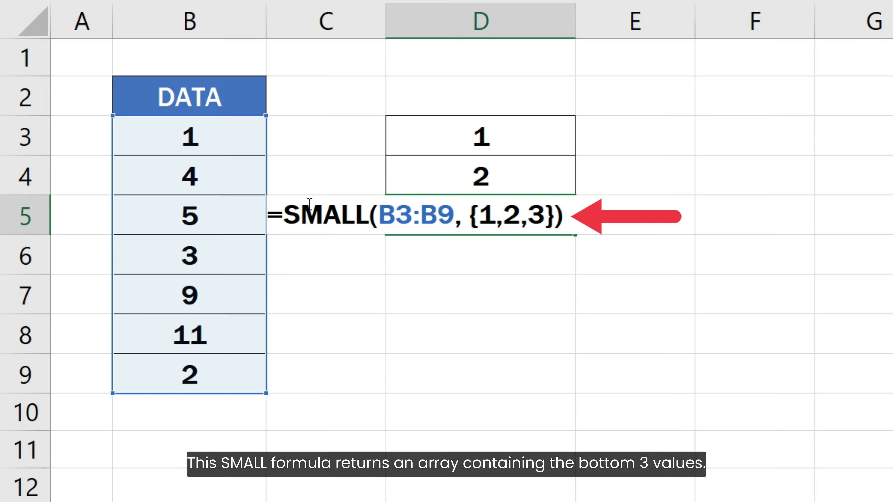
shift+click(286, 214)
key(F9)
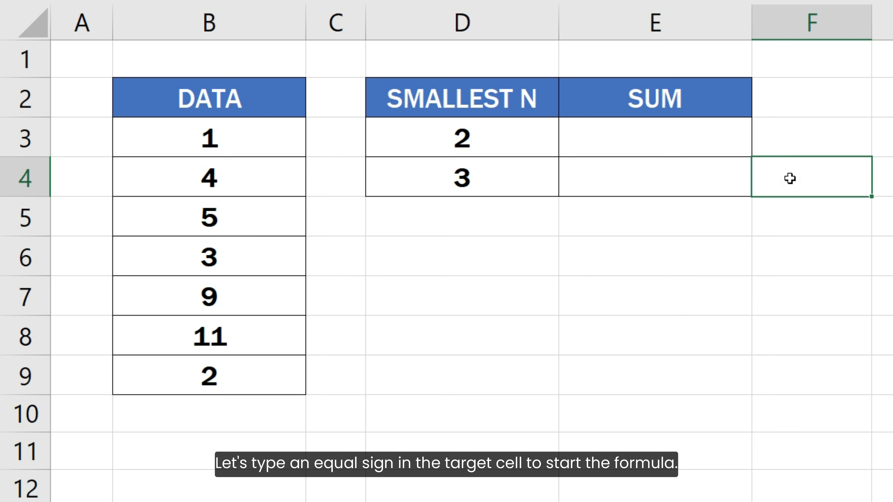
Enter the formula =SUM(SMALL(B3:B9, {1, 2})) in E3 to sum the two smallest numbers
click(738, 138)
text(=)
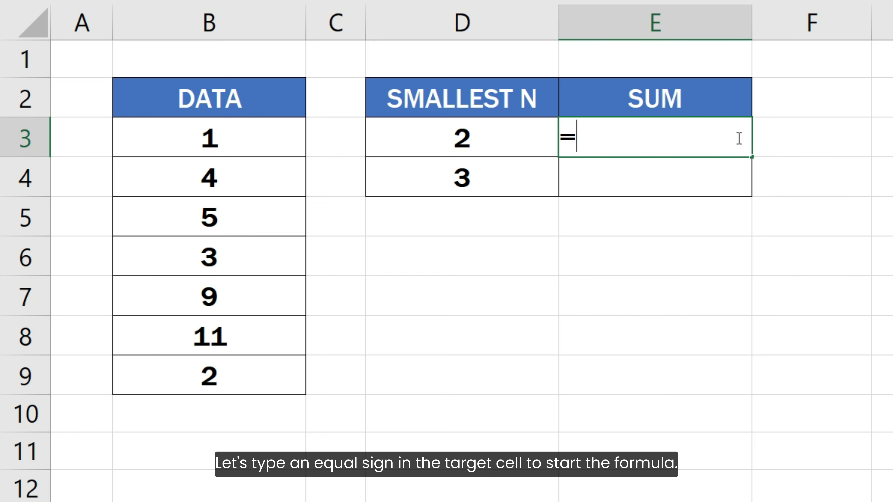
text(SUM()
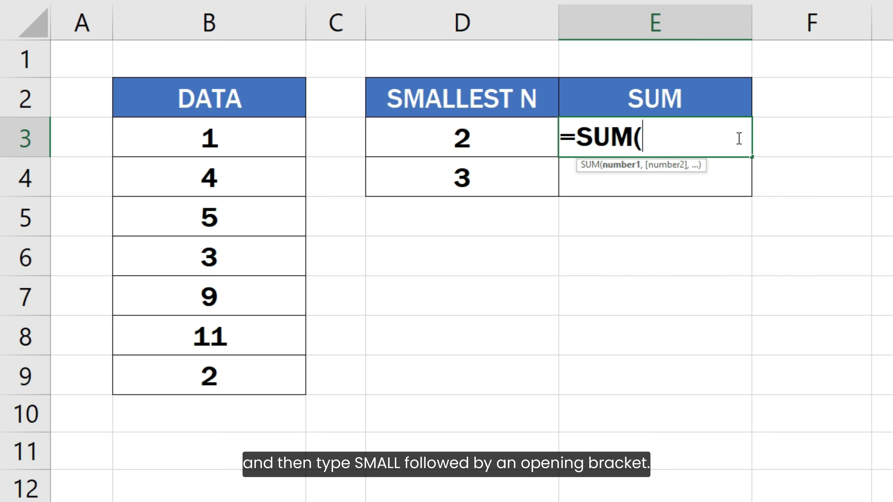
text(SMALL()
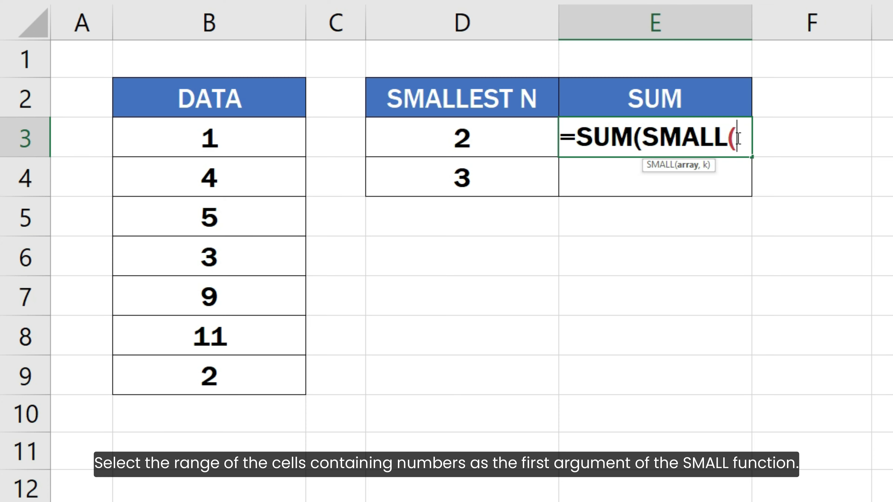
drag(282, 149, 269, 369)
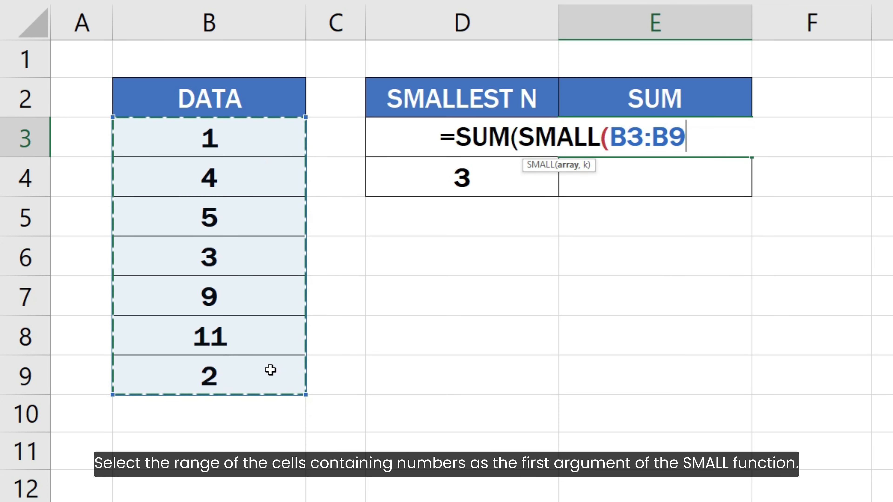
text(,)
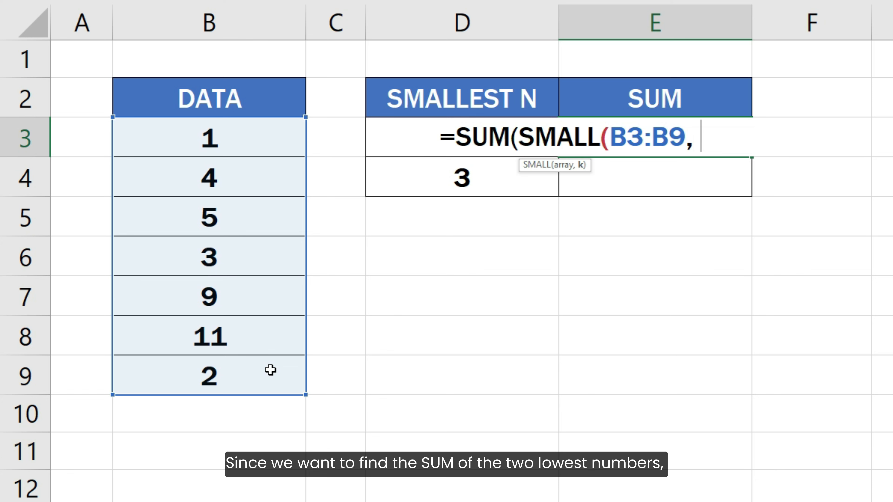
text({)
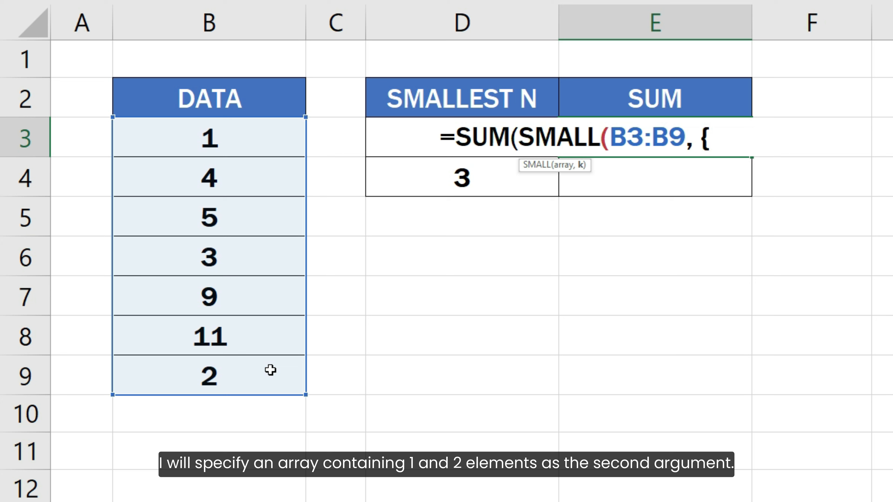
text(1, 2)
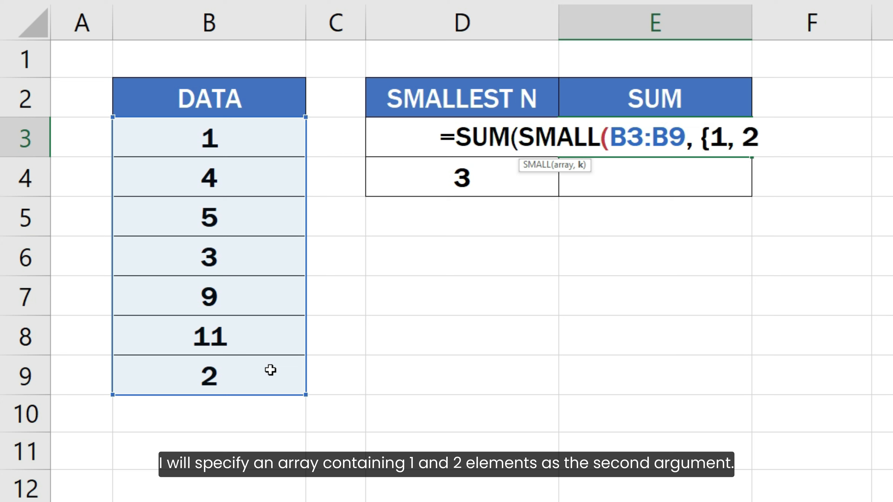
text(})
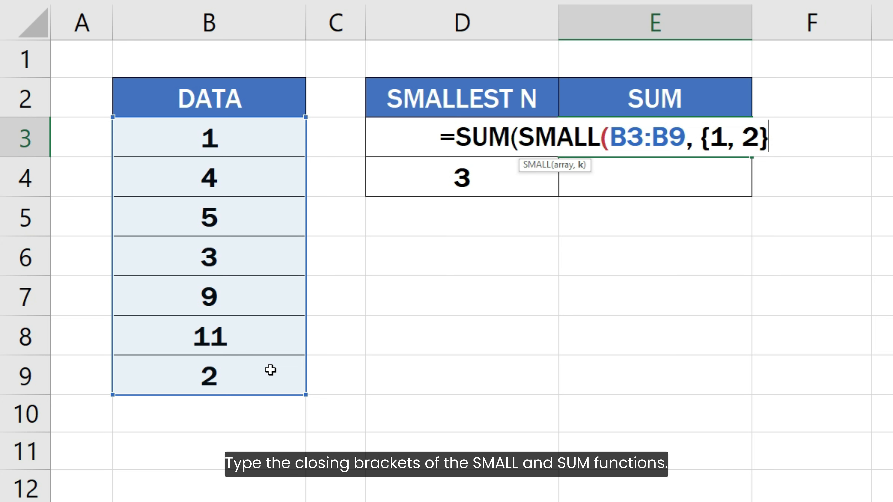
text()))
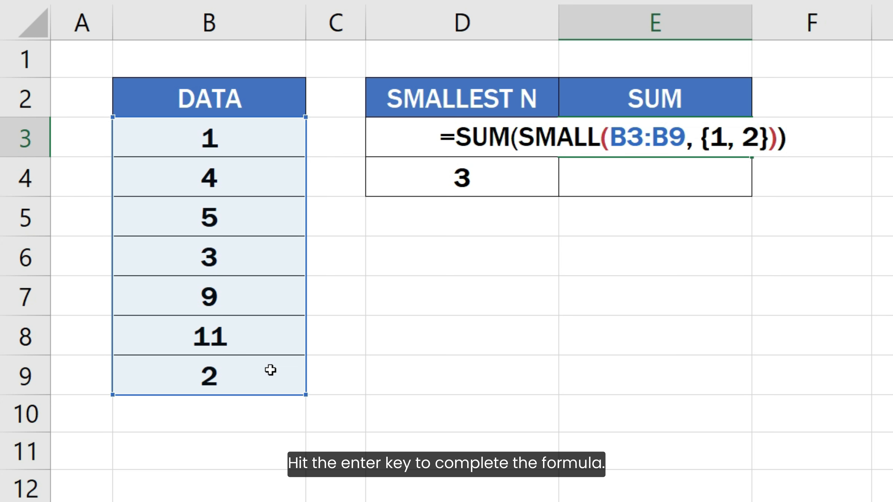
key(Return)
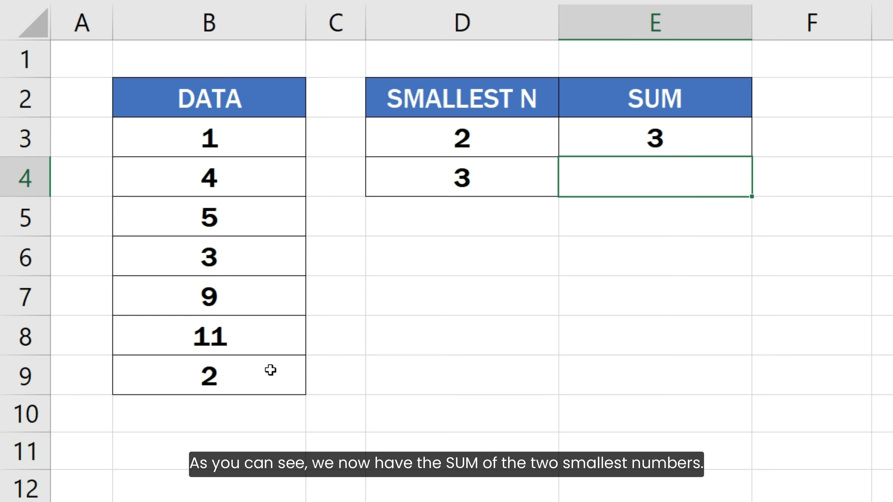
Enter the formula =SUM(SMALL(B3:B9, {1, 2, 3})) in E4 to sum the three smallest numbers
text(=SUM)
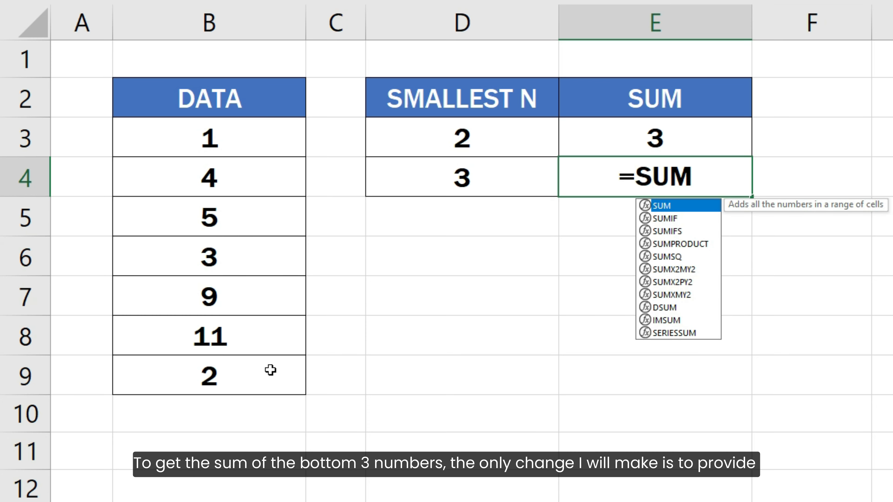
text((SMALL()
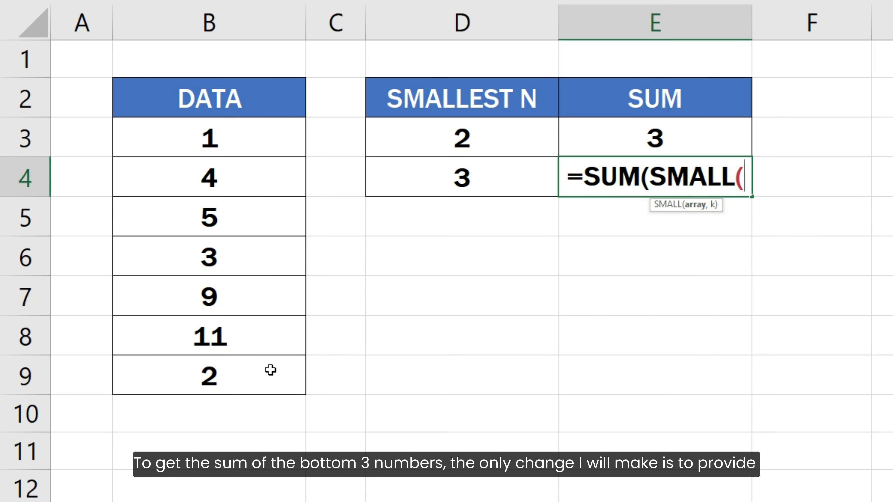
drag(232, 153, 231, 369)
text(, )
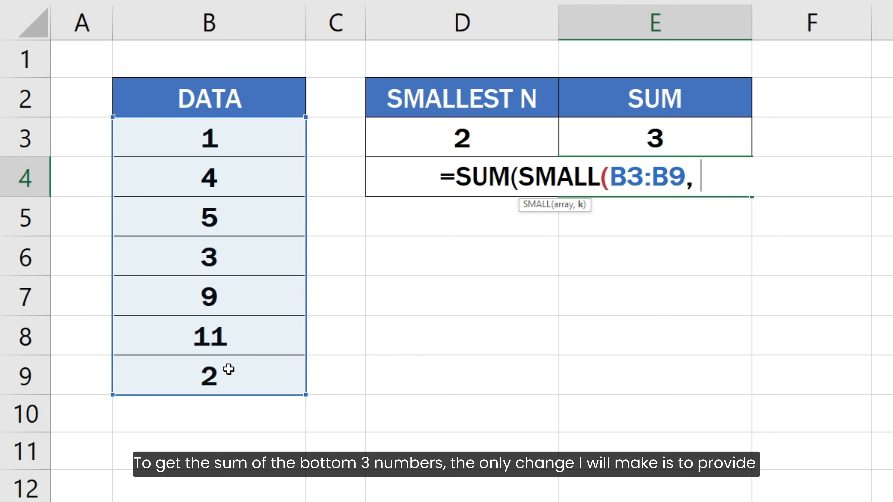
text({1, 2, 3)
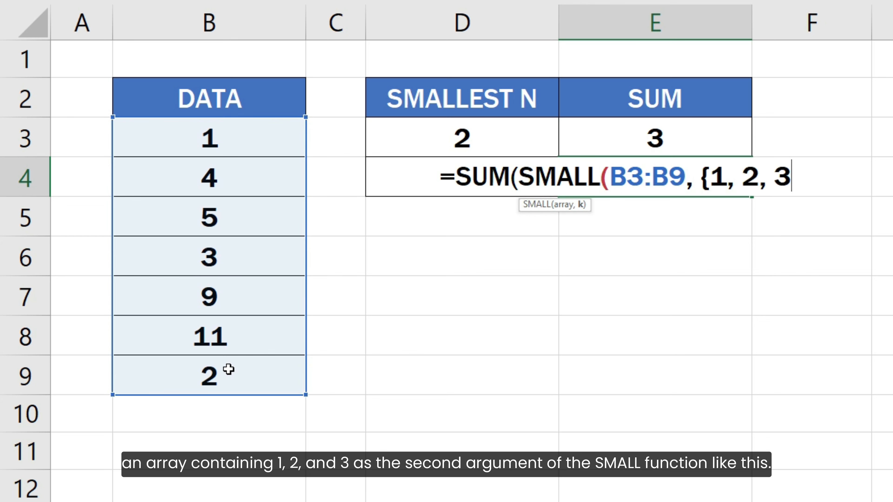
text(})))
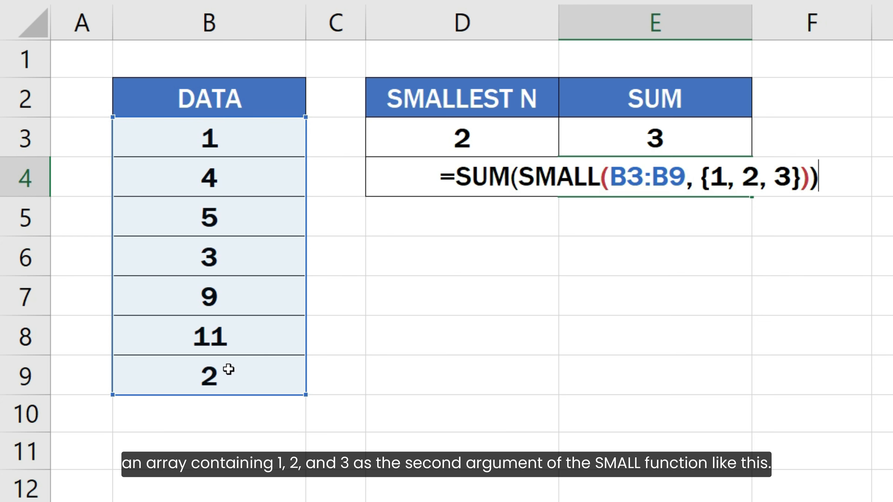
key(Return)
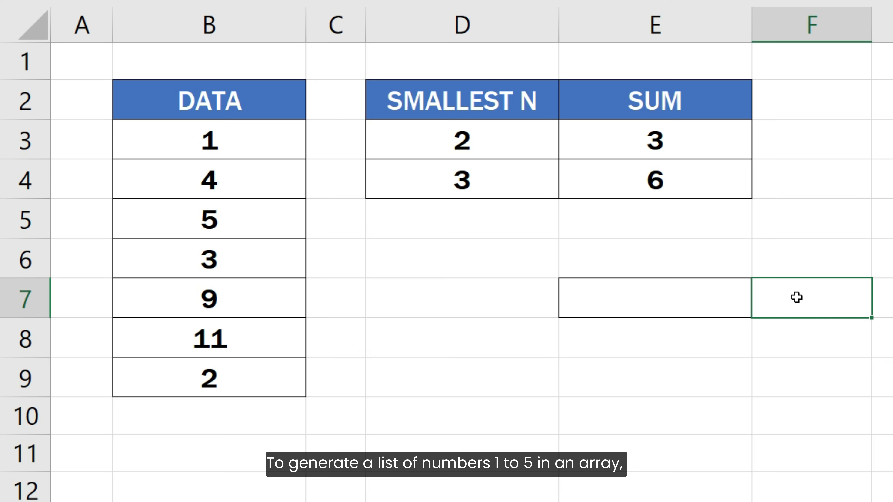
click(731, 299)
text(=SE)
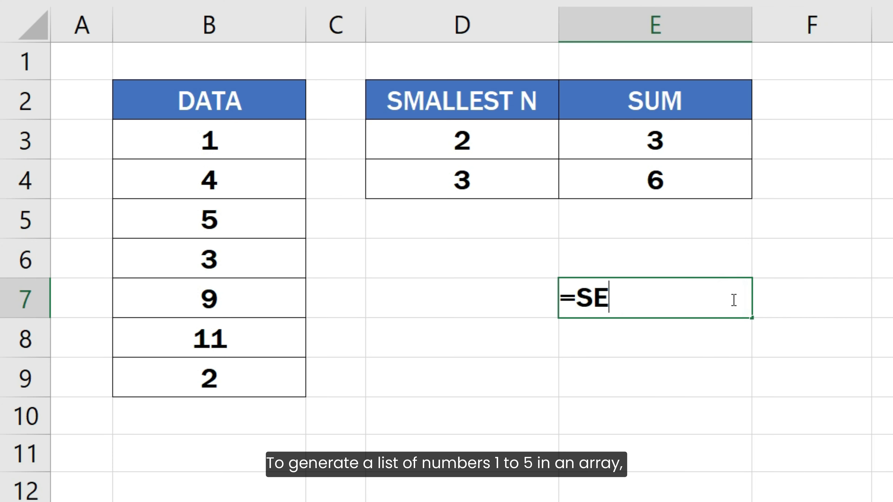
text(QUENCE)
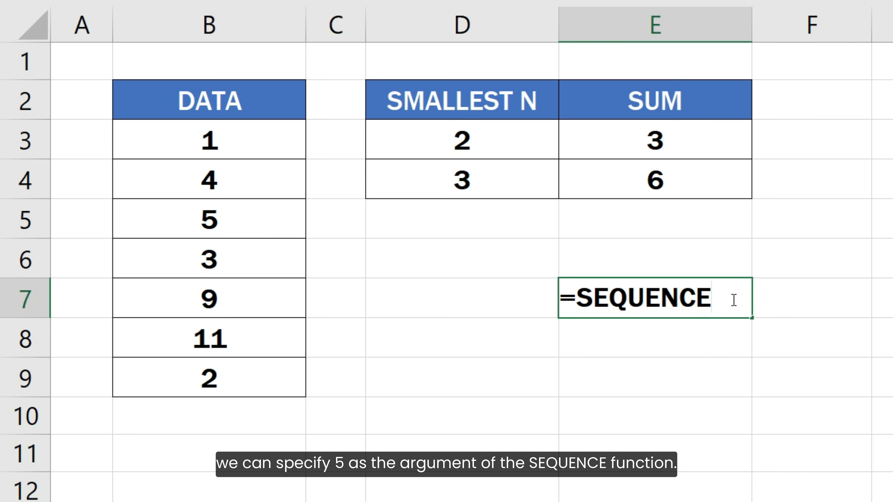
text((5))
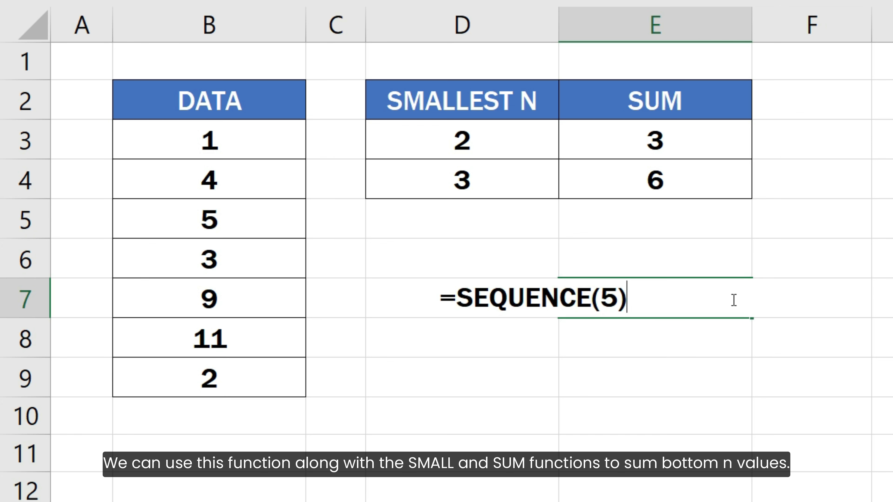
key(Escape)
Write the formula =SUM(SMALL(B3:B9, SEQUENCE(5))) in E7 to sum the five smallest numbers
double_click(732, 300)
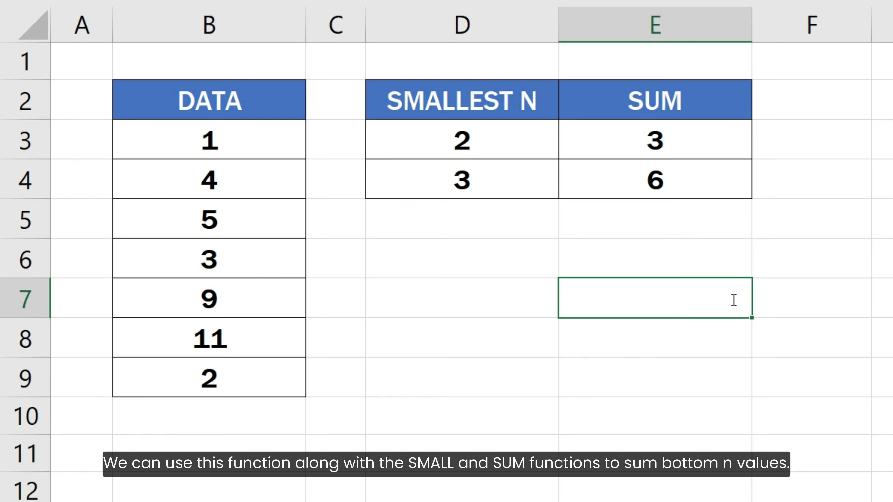
text(=SUM)
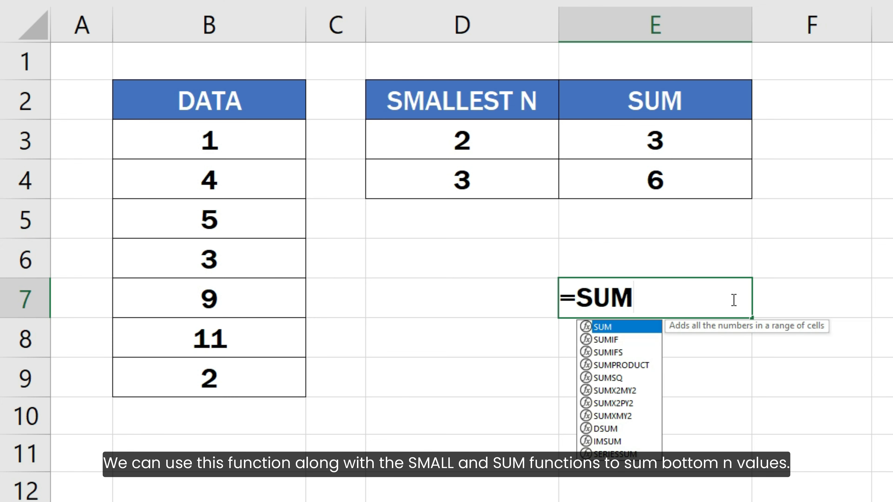
text((SMALL()
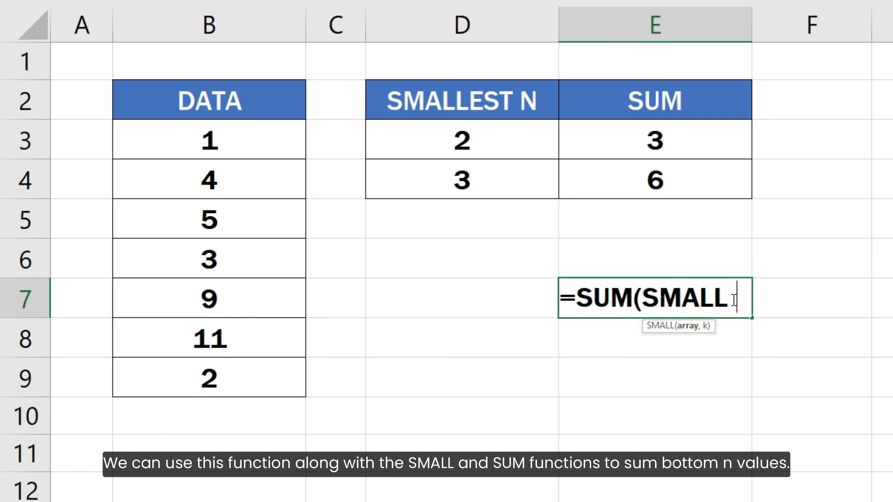
drag(274, 141, 266, 376)
text(, )
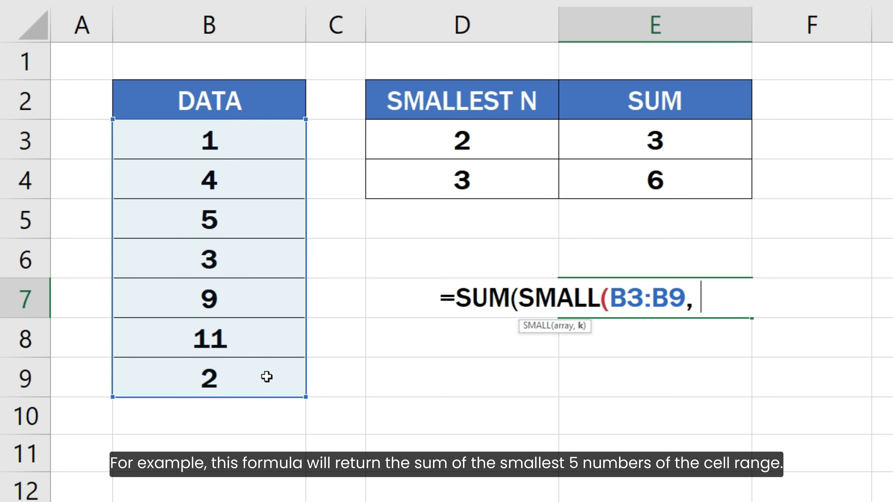
text(SEQUENCE(5)
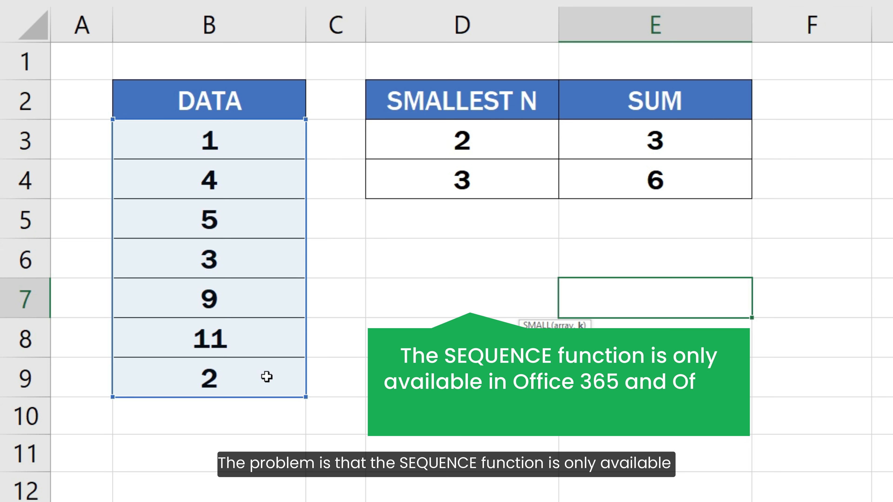
text())))
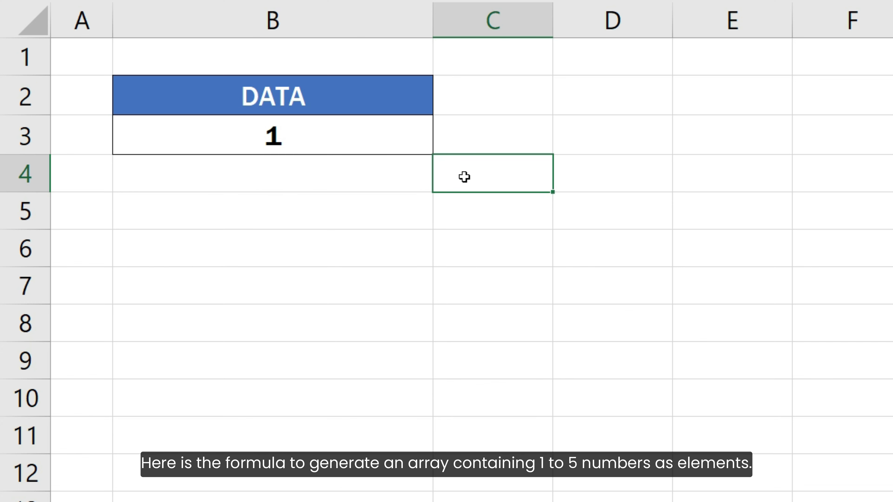
Evaluate the ROW(INDIRECT("1:5")) expression in B3 in place to examine the array it generates
double_click(413, 140)
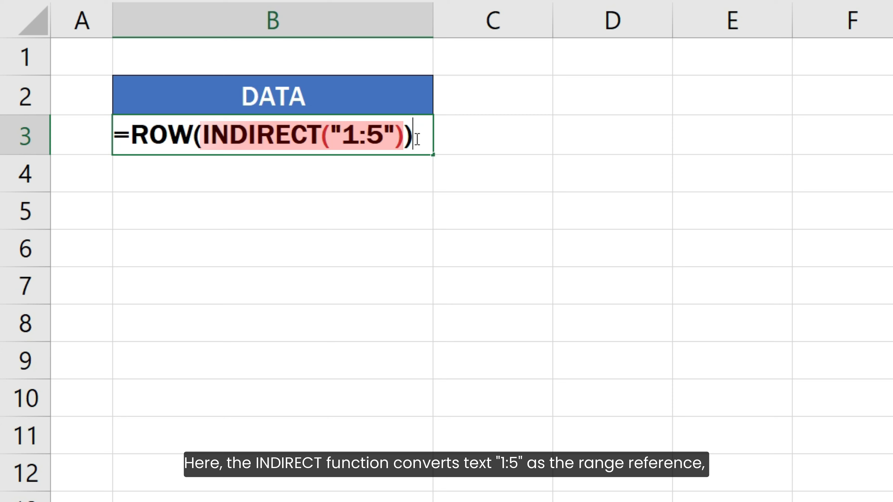
drag(417, 139, 140, 142)
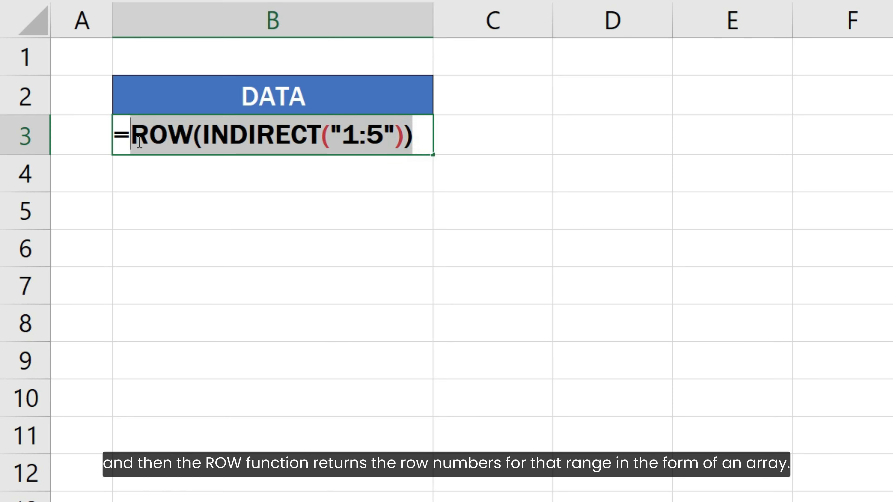
key(F9)
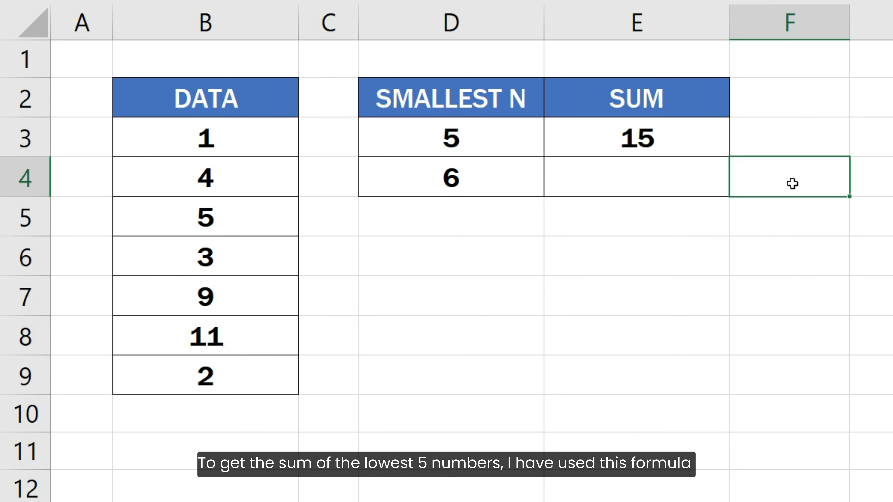
Inspect the SUMPRODUCT formula in E3 that sums the five smallest numbers, leaving it unchanged
click(713, 140)
key(F2)
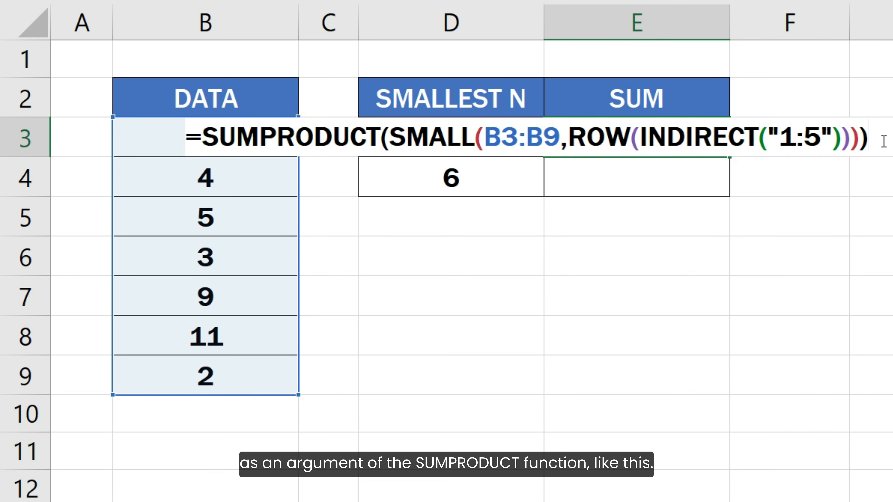
key(Return)
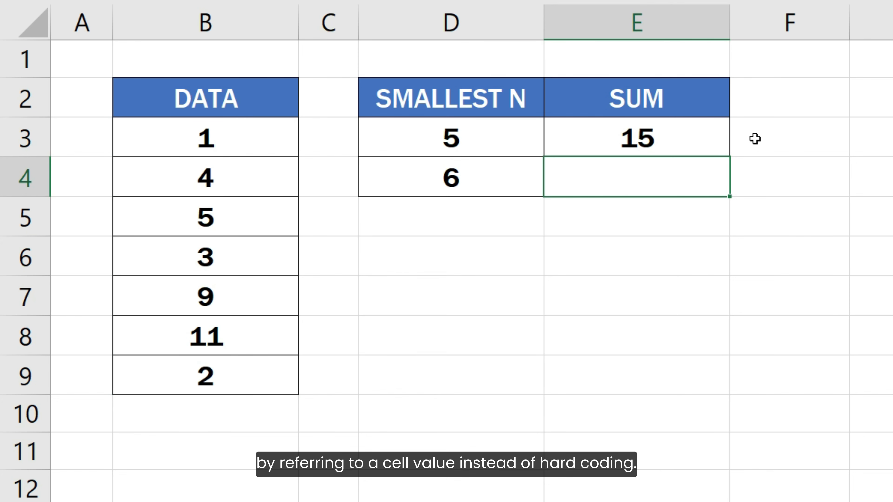
In the E3 formula, replace the hard-coded 5 inside INDIRECT with a reference to D3, giving INDIRECT("1:" & D3)
click(728, 137)
double_click(729, 139)
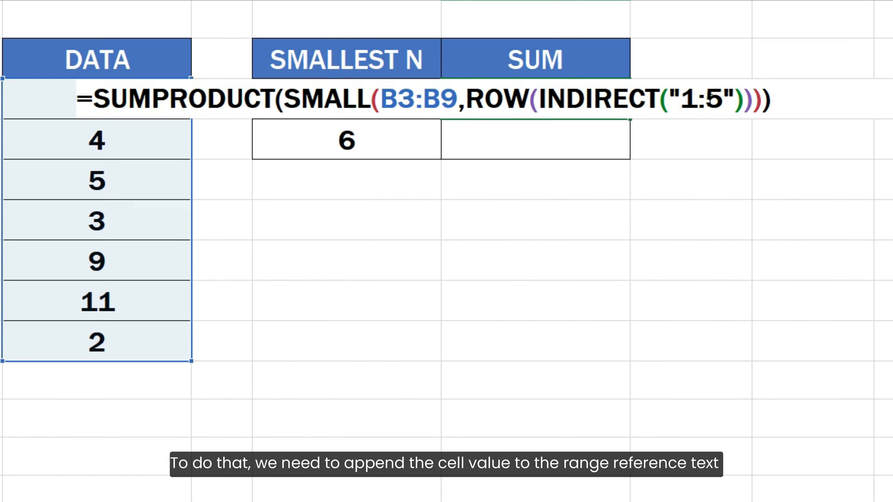
click(804, 136)
key(Delete)
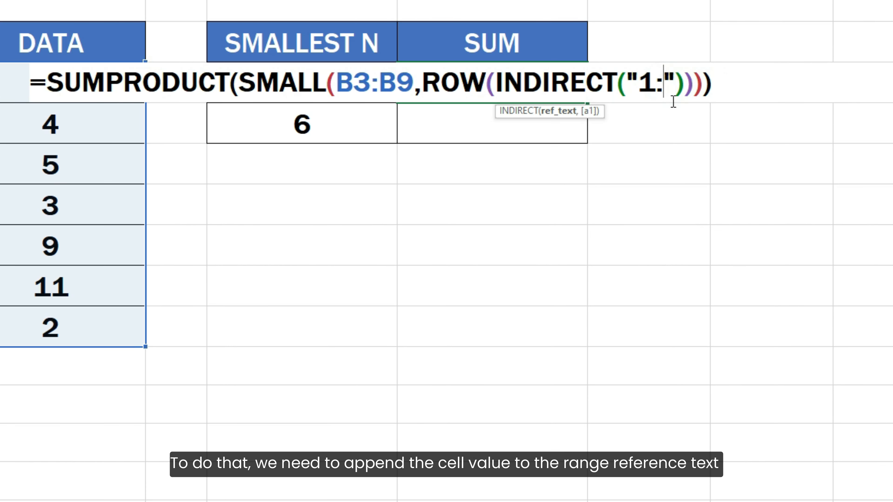
key(Right)
text(&)
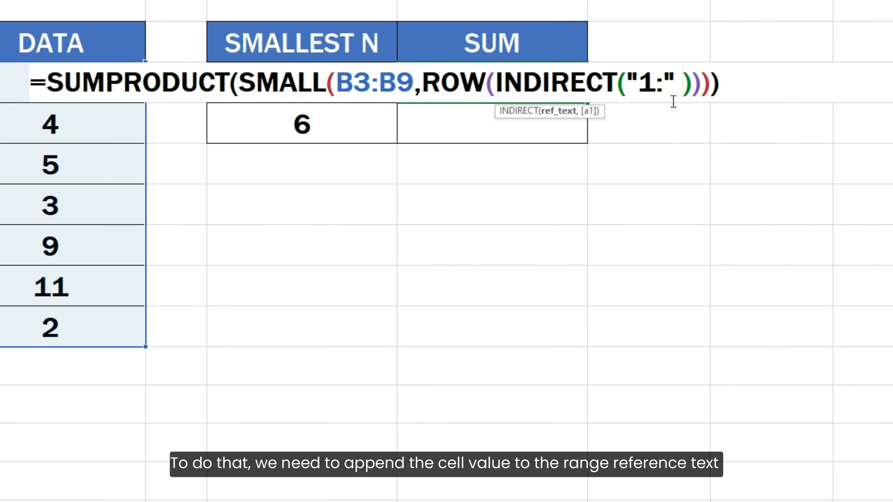
text( D3)
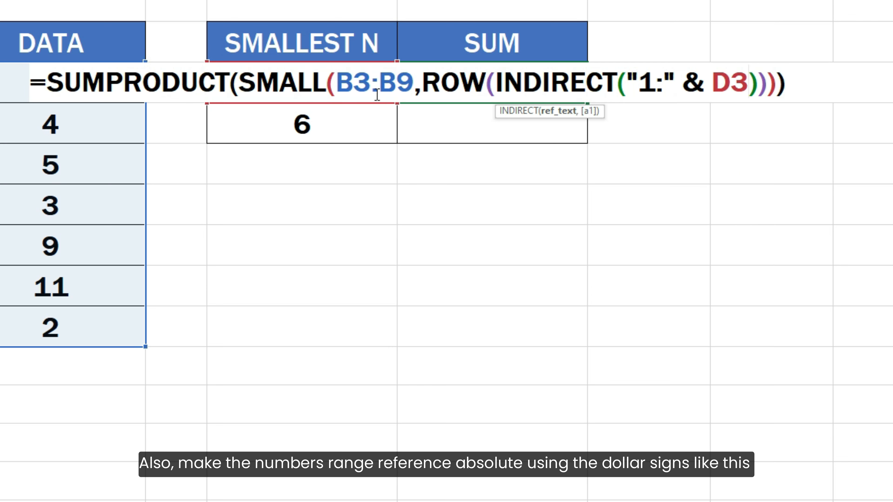
Make the data range in the E3 formula absolute as $B$3:$B$9 and commit the formula
click(342, 84)
text($)
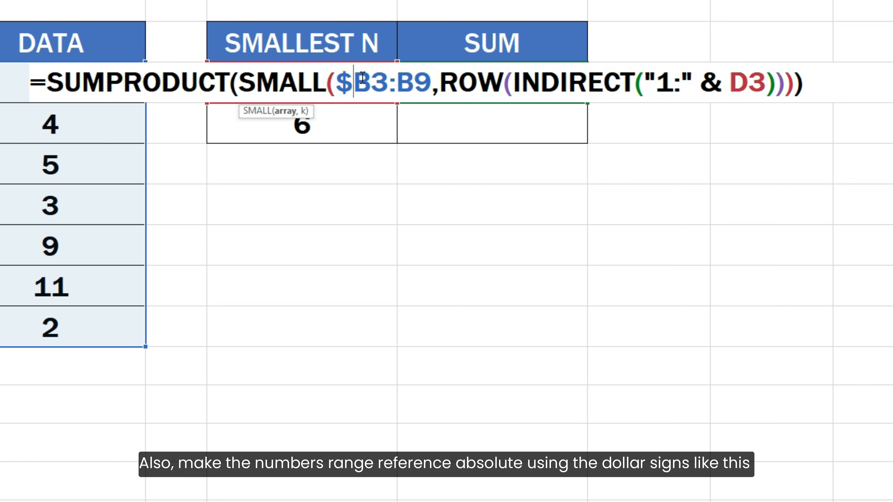
click(371, 84)
text($)
click(414, 85)
text($)
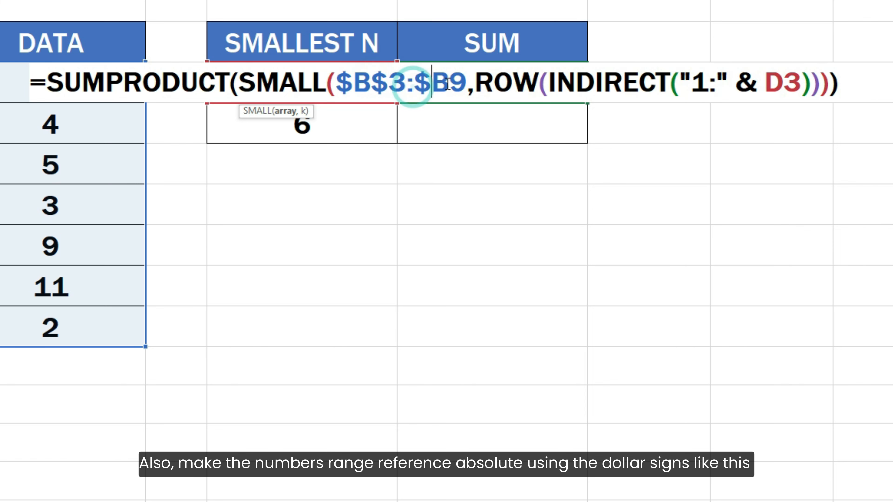
click(448, 84)
text($)
click(881, 82)
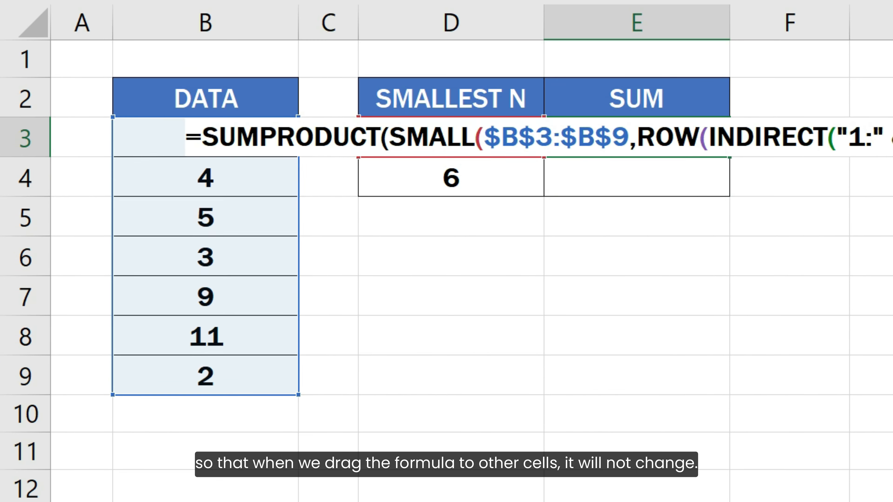
key(Return)
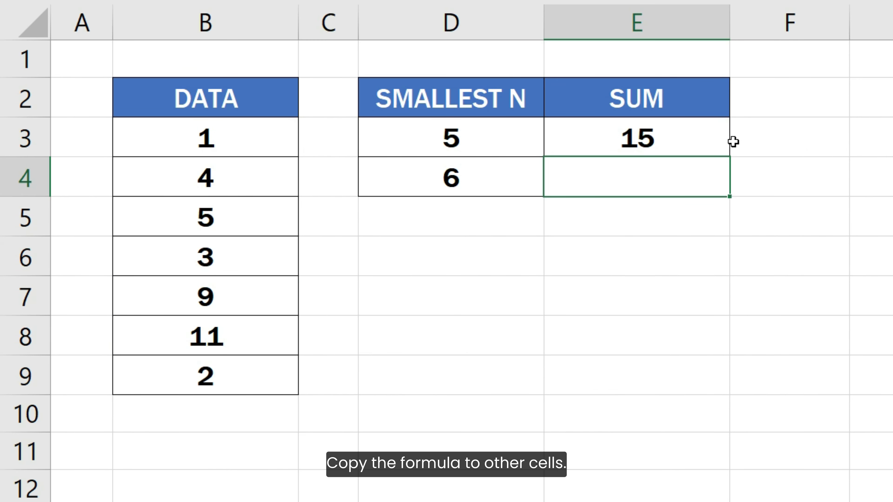
Copy the SUMPRODUCT formula from E3 down to E4
click(721, 140)
drag(727, 155, 732, 196)
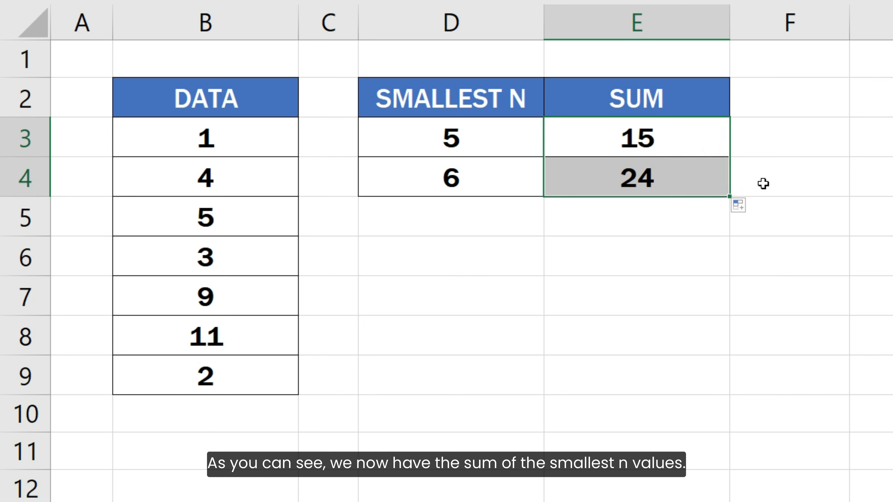
click(763, 183)
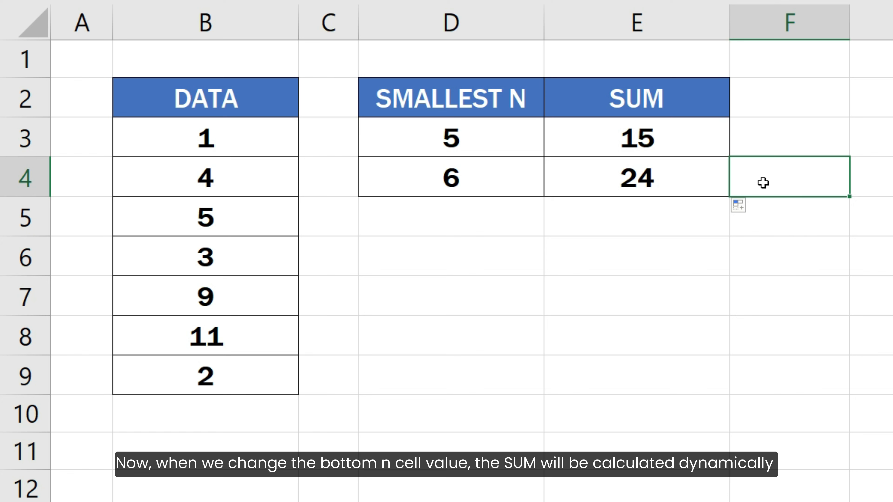
Change the Smallest N values to 2 in D3 and 3 in D4
click(484, 141)
text(2)
key(Return)
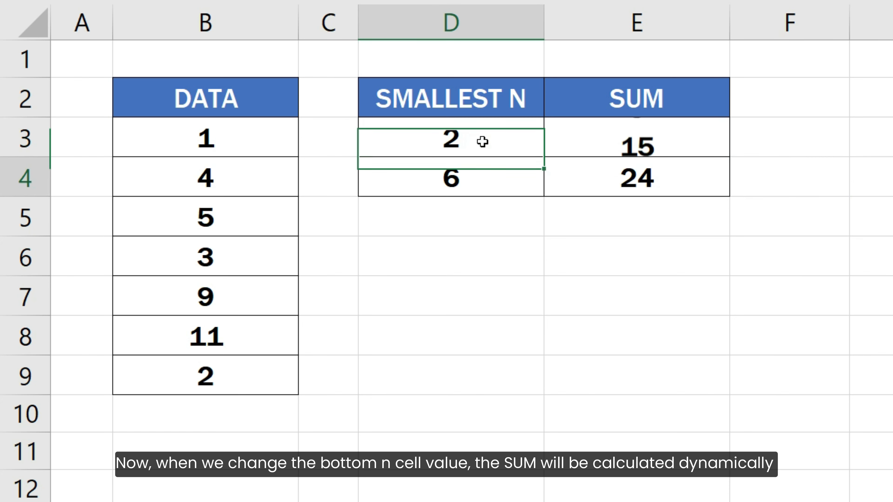
text(3)
key(Return)
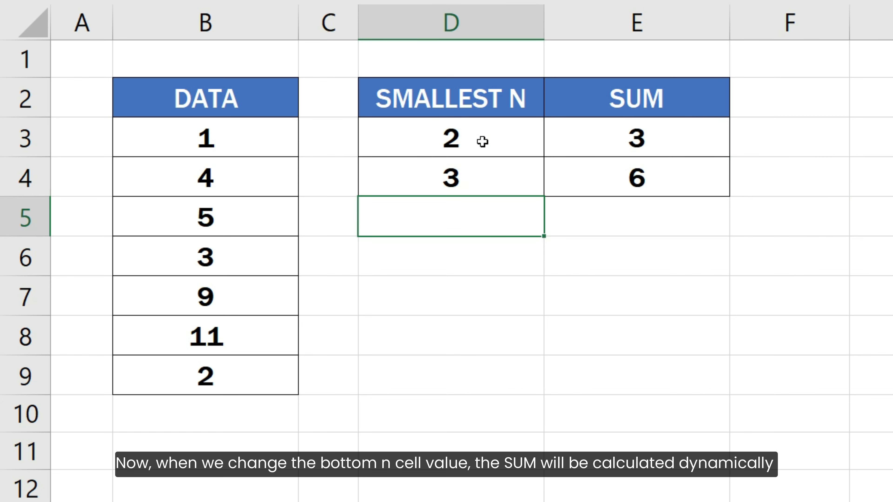